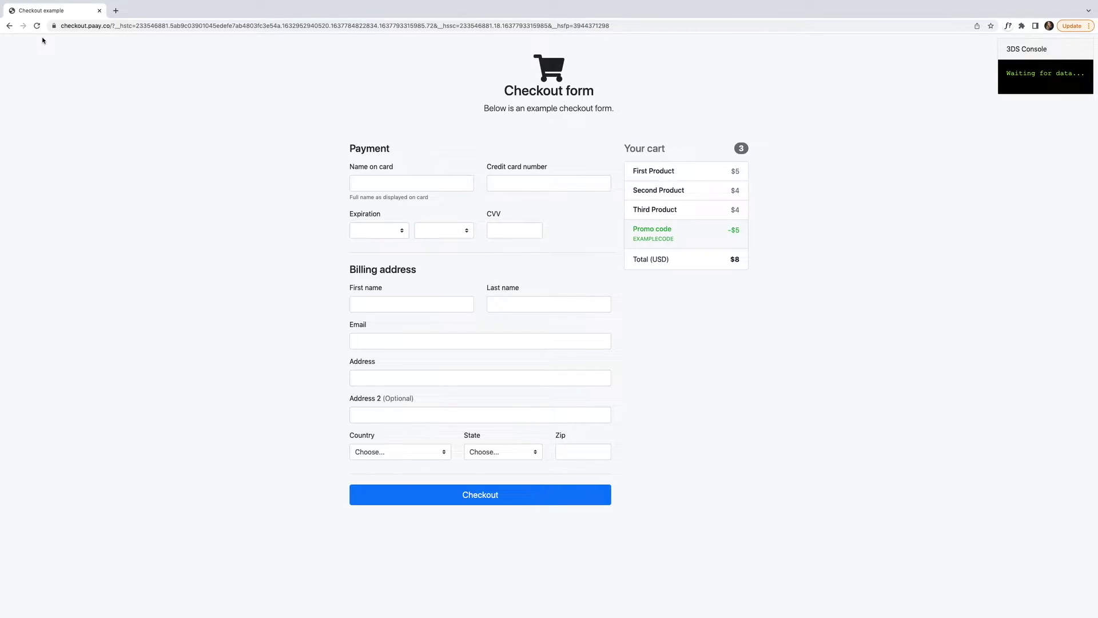
# - Begin entering the cardholder's name in the Name on card field
pyautogui.click(411, 182)
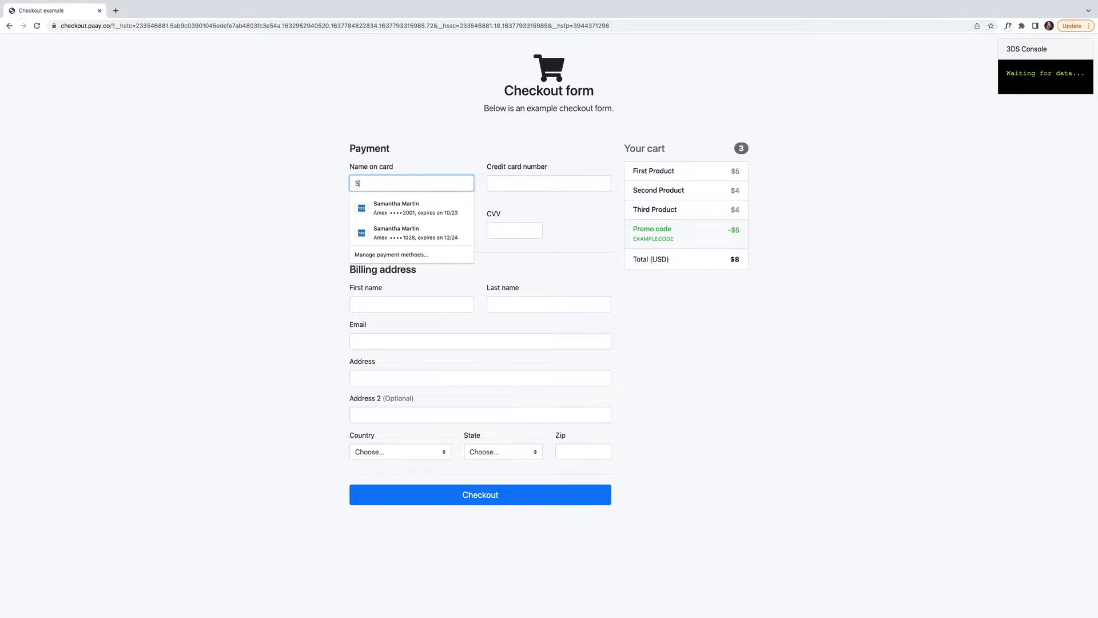
# - Finish the cardholder name and enter the full credit card number
pyautogui.press('Tab')
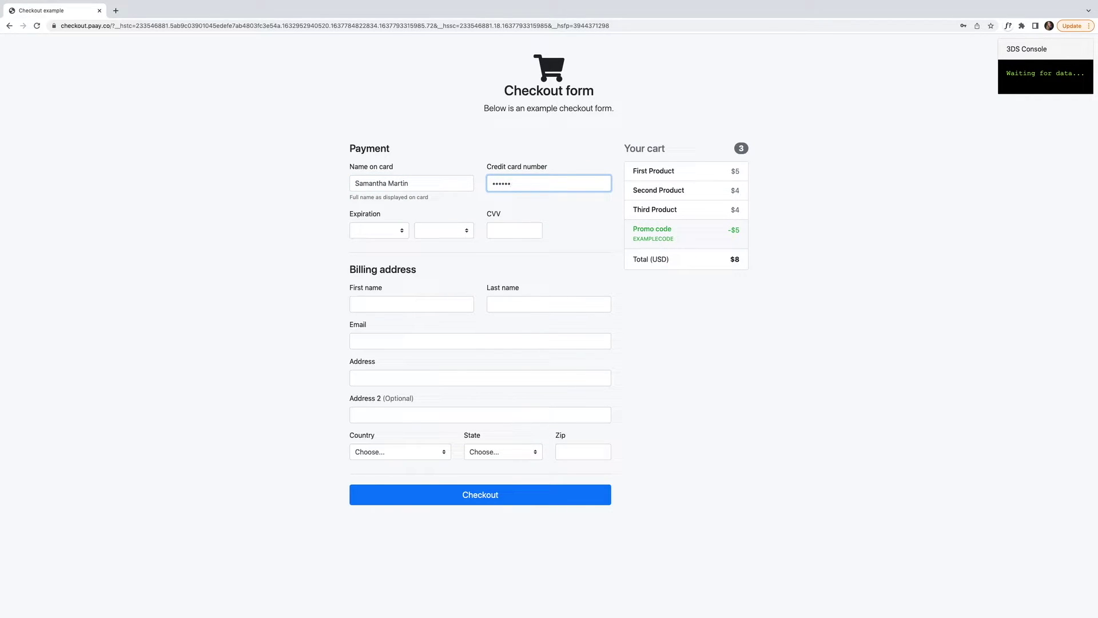
pyautogui.write('11')
pyautogui.write('11')
pyautogui.click(399, 231)
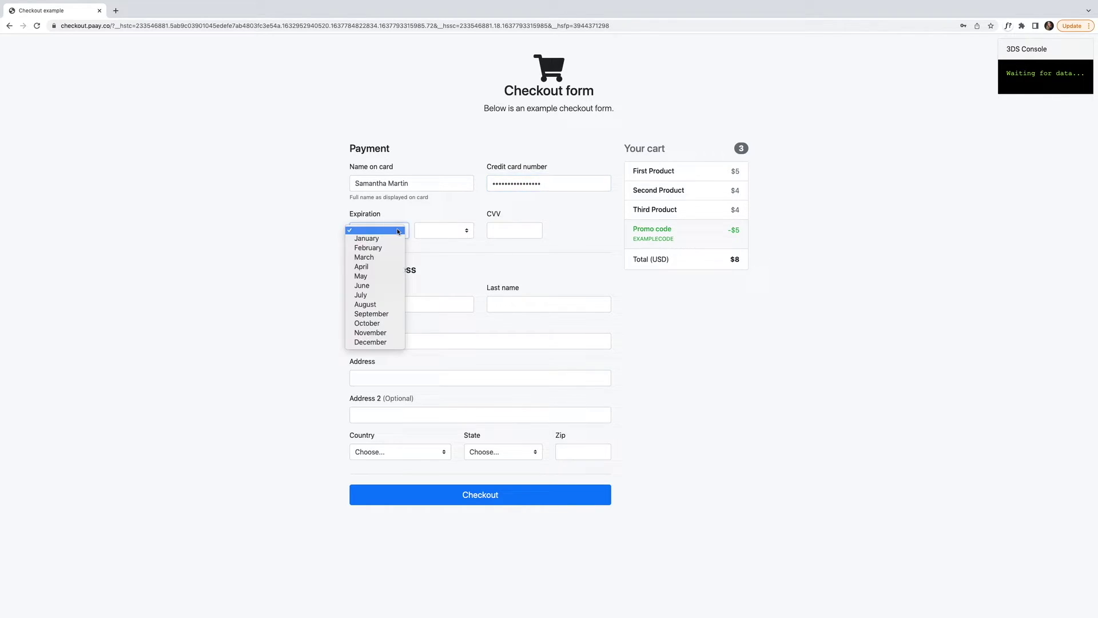
pyautogui.click(370, 239)
pyautogui.click(443, 232)
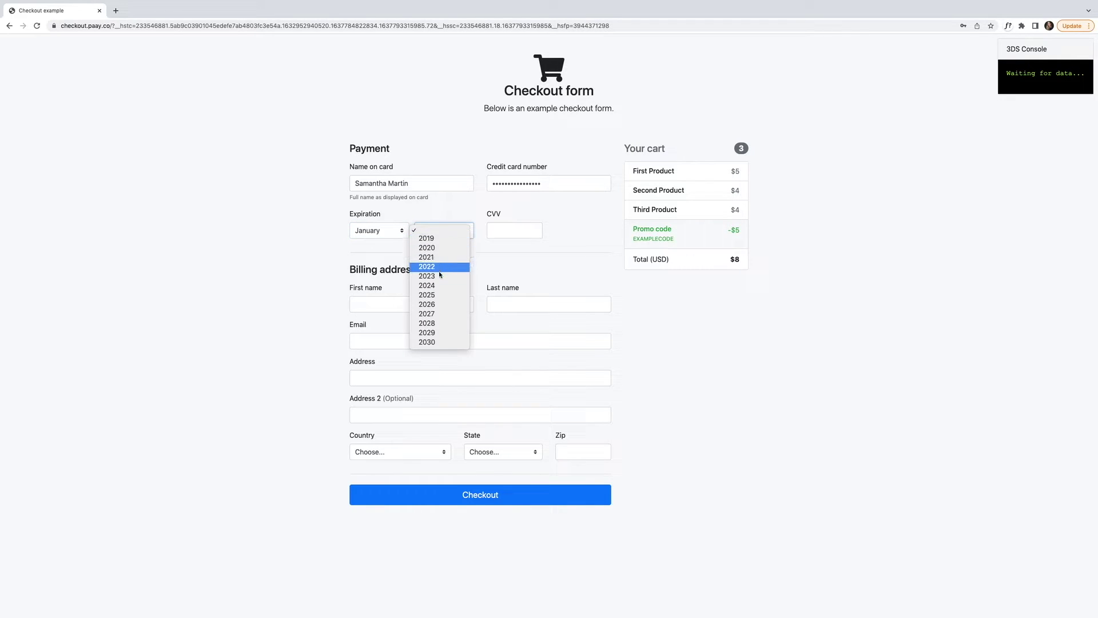
pyautogui.click(427, 285)
pyautogui.click(517, 227)
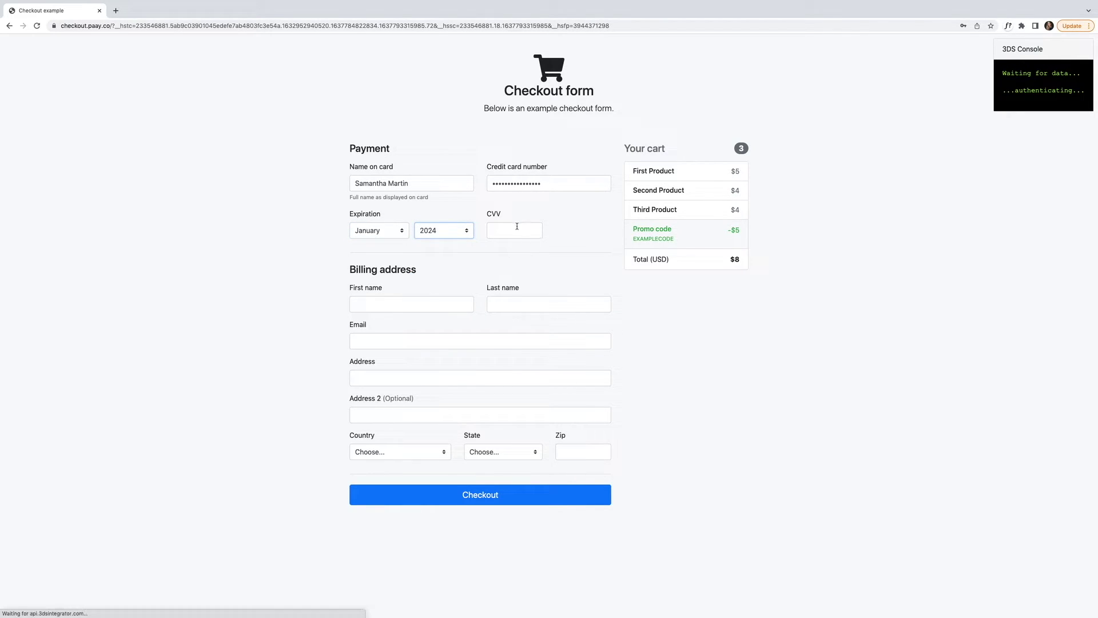
pyautogui.click(419, 300)
# - Enter the billing first and last name and accept the suggested email address
pyautogui.press('Tab')
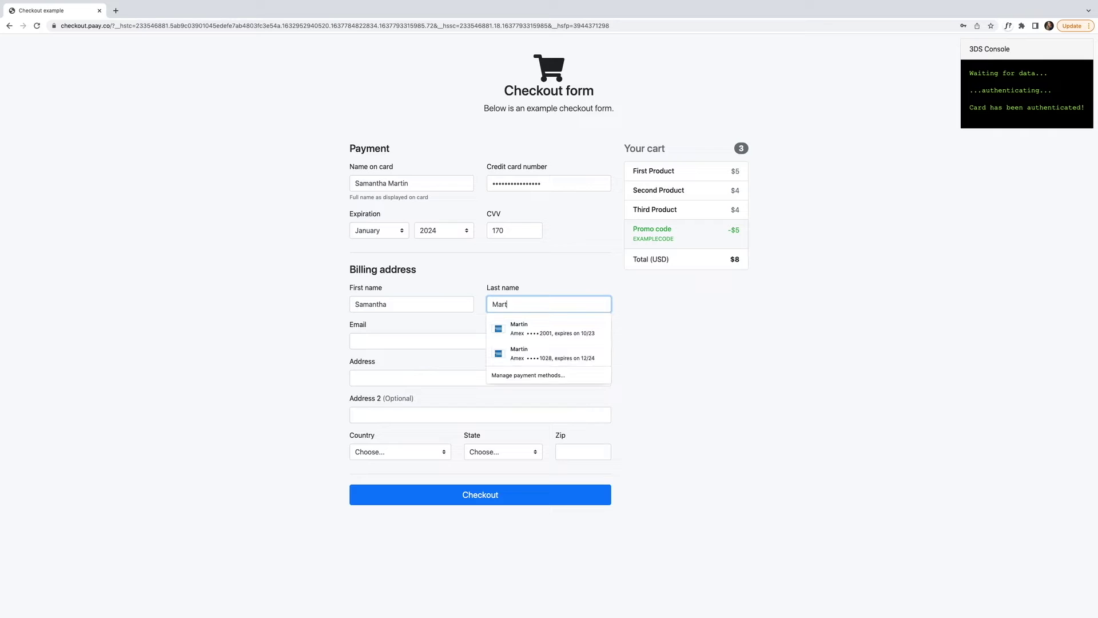
pyautogui.press('Tab')
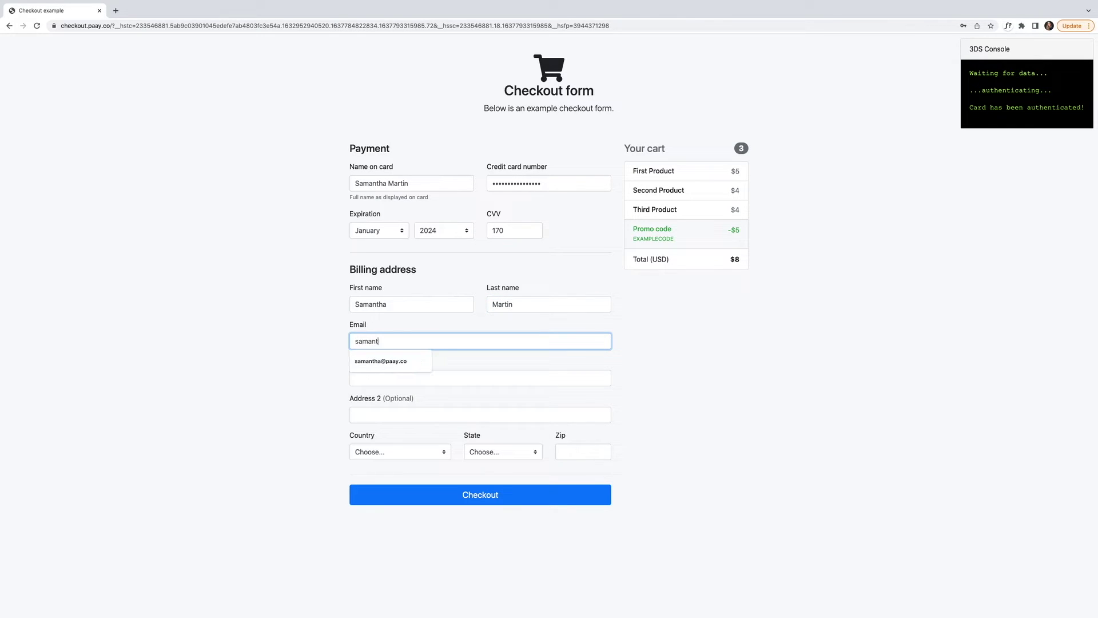
pyautogui.press('Down')
pyautogui.press('Return')
pyautogui.click(408, 376)
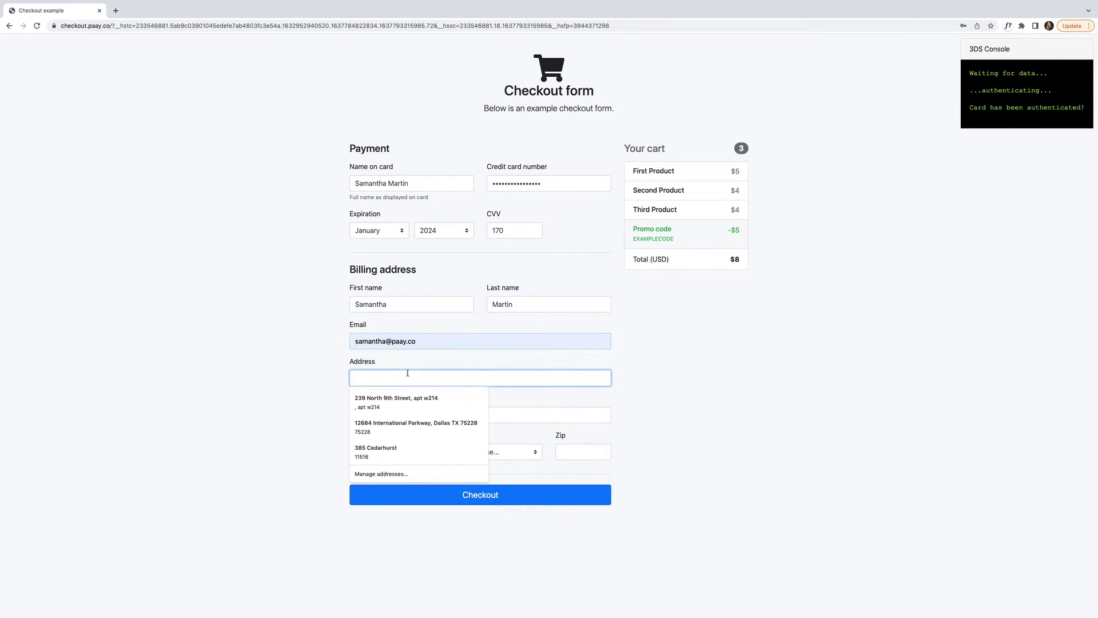
pyautogui.click(408, 401)
pyautogui.click(510, 494)
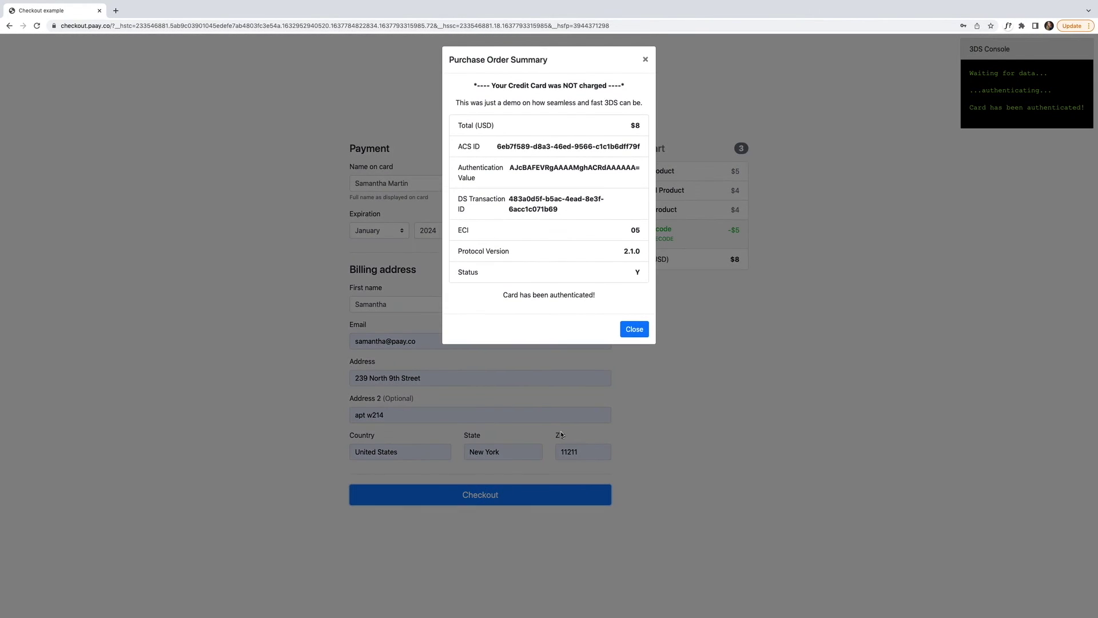